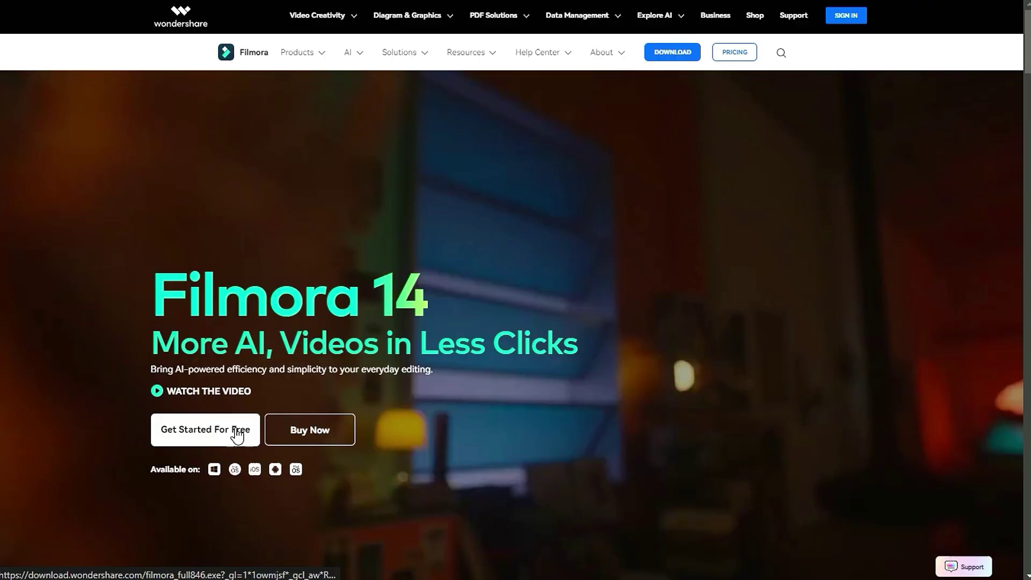
Step: Download the Filmora 14 installer with 'Get Started For Free' and save the file
left_click(236, 432)
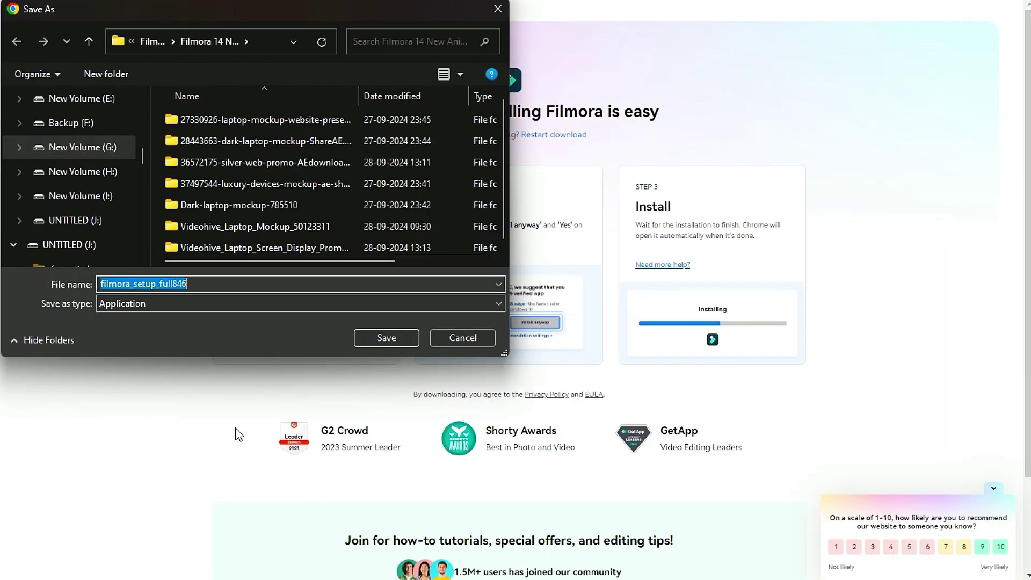
left_click(391, 334)
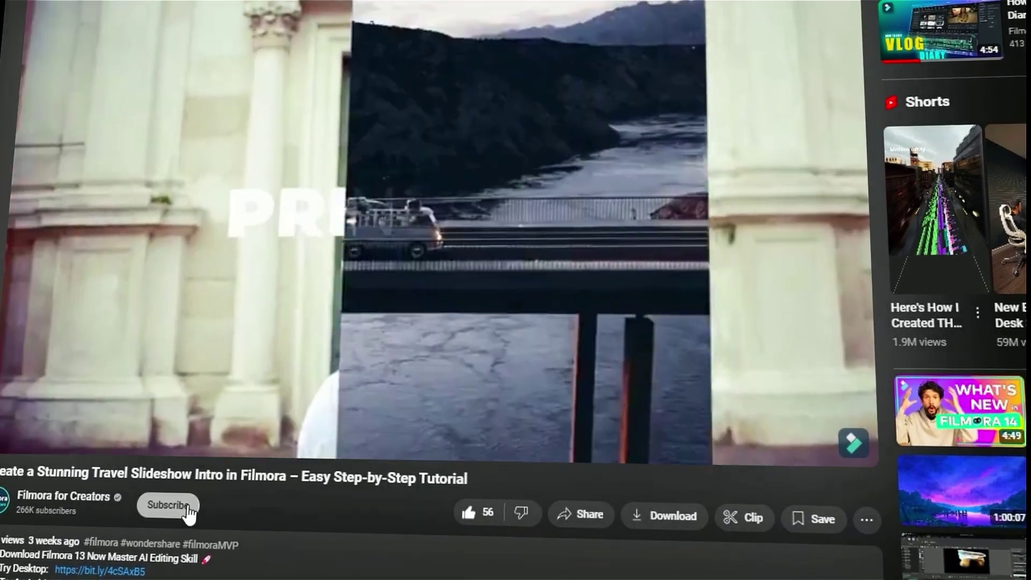
Step: Subscribe to Filmora for Creators on YouTube and expand its bell notification menu
left_click(169, 502)
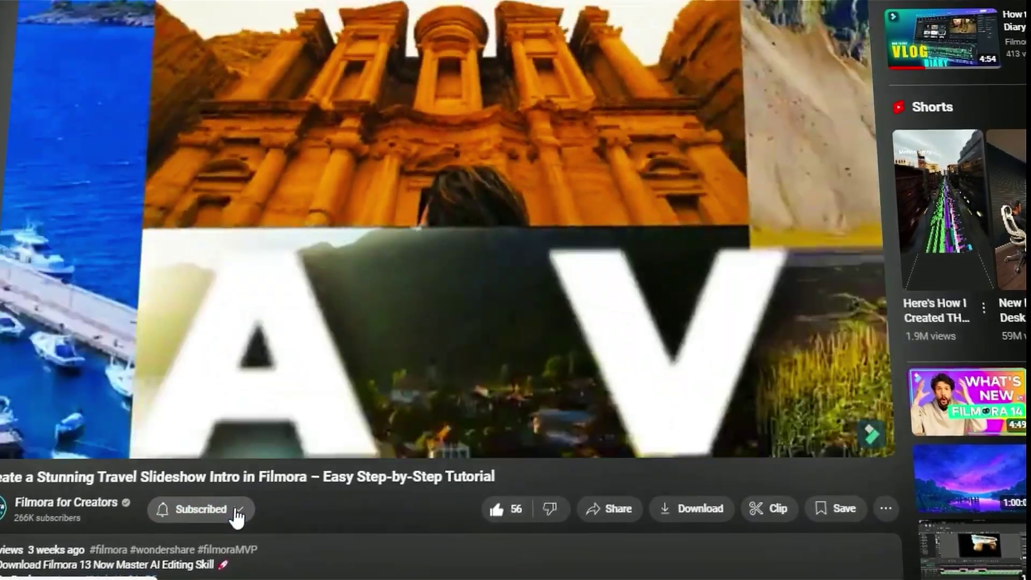
left_click(229, 508)
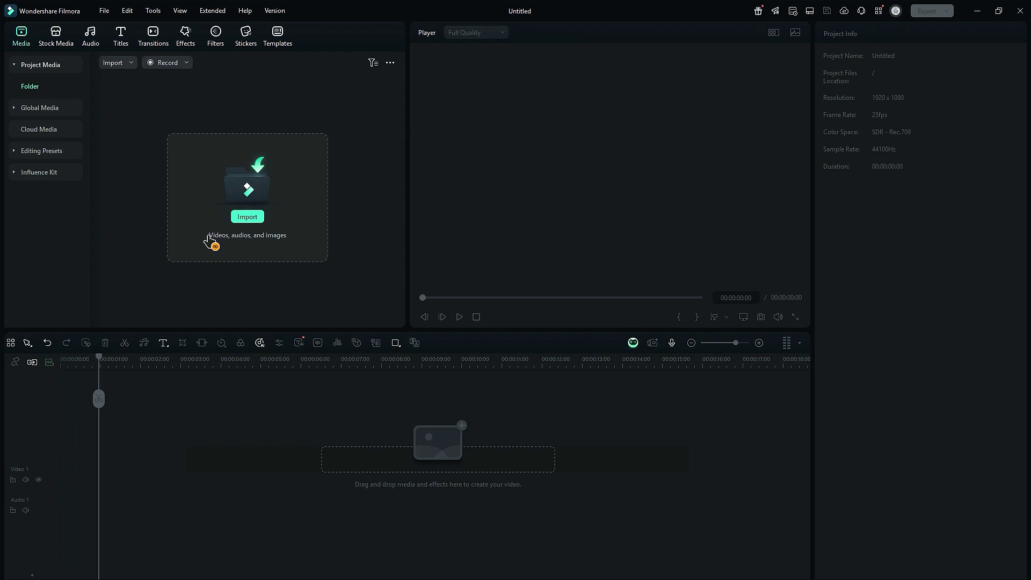
Step: Import both the dancing-woman clip and the Music file into the project
left_click(248, 198)
key("ctrl+a")
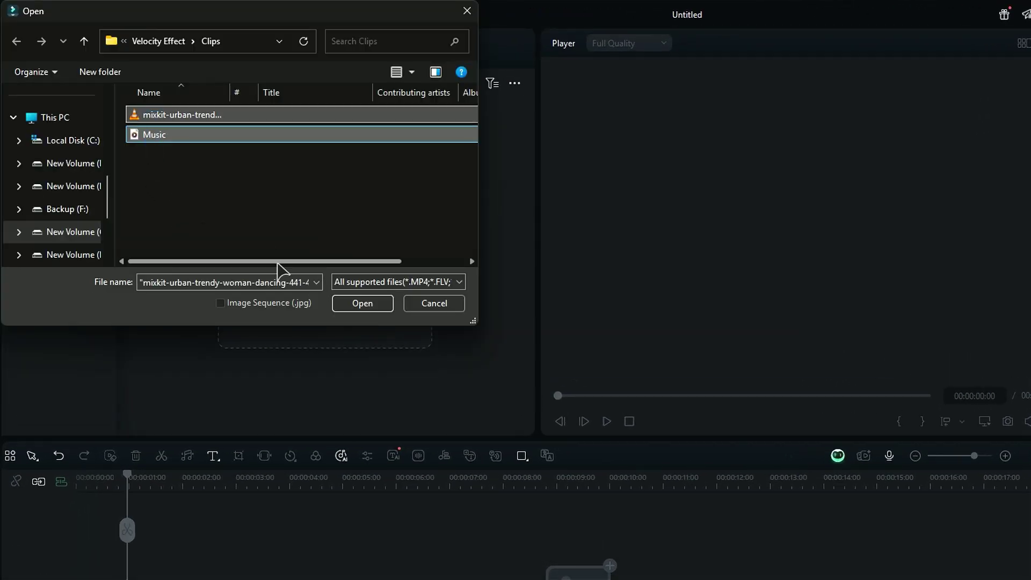
left_click(362, 303)
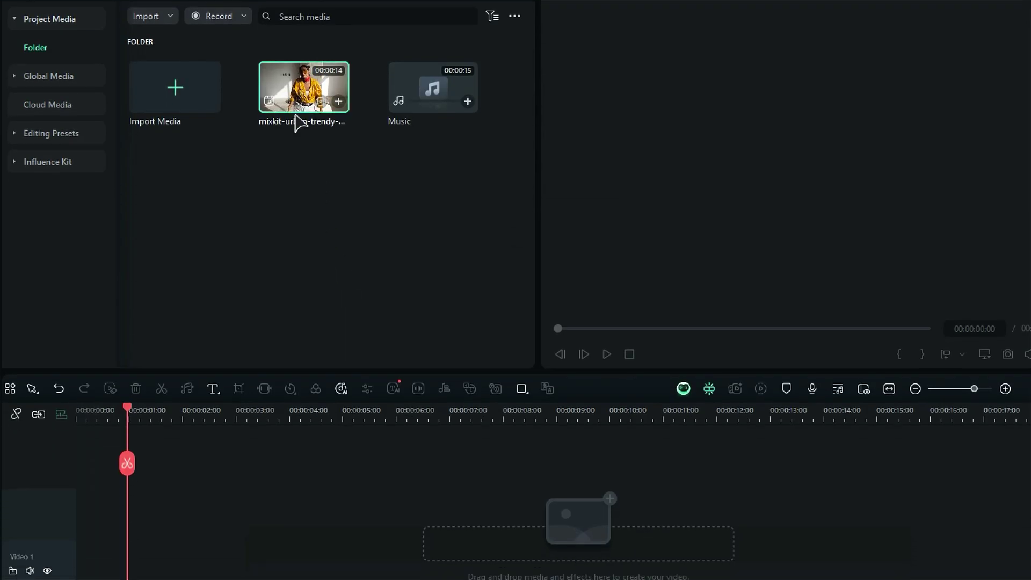
Step: Place the dance clip on Video 1 and Music on Audio 1, with the playhead near the start
left_click_drag(304, 154, 104, 556)
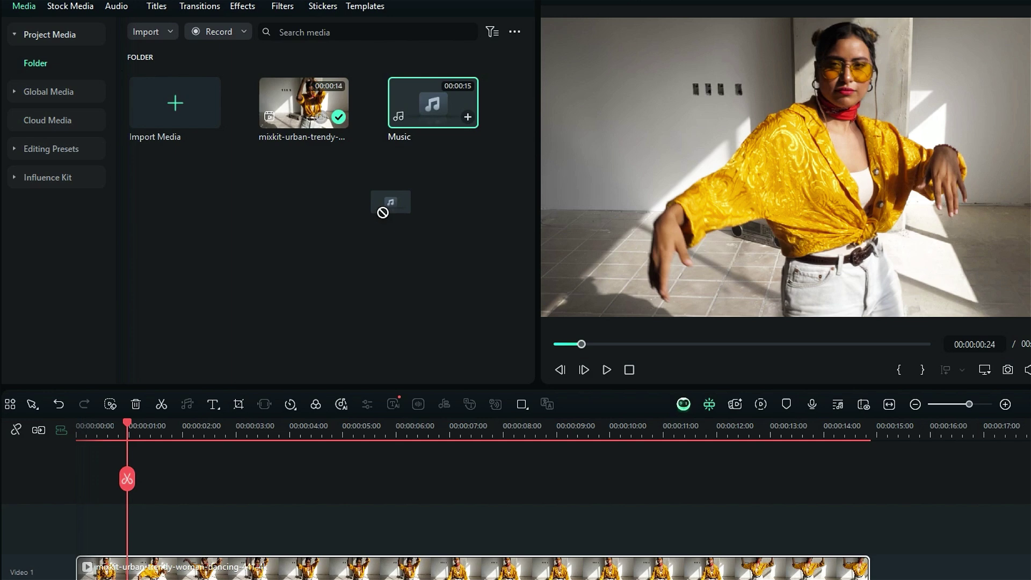
left_click_drag(433, 89, 84, 493)
left_click(103, 290)
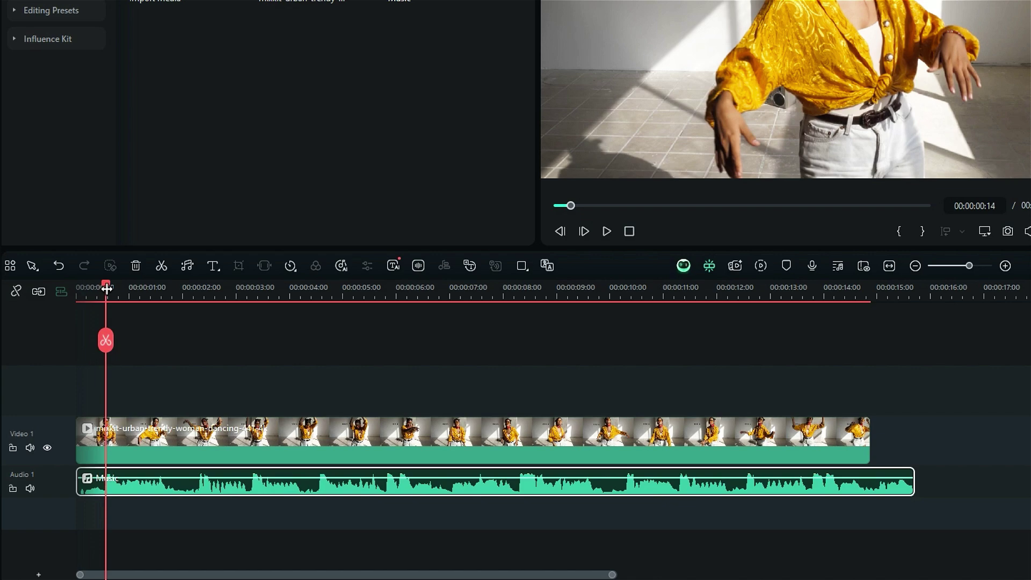
Step: Set the dancing clip's Uniform Speed to 0.50× with Ripple Edit enabled
left_click(164, 451)
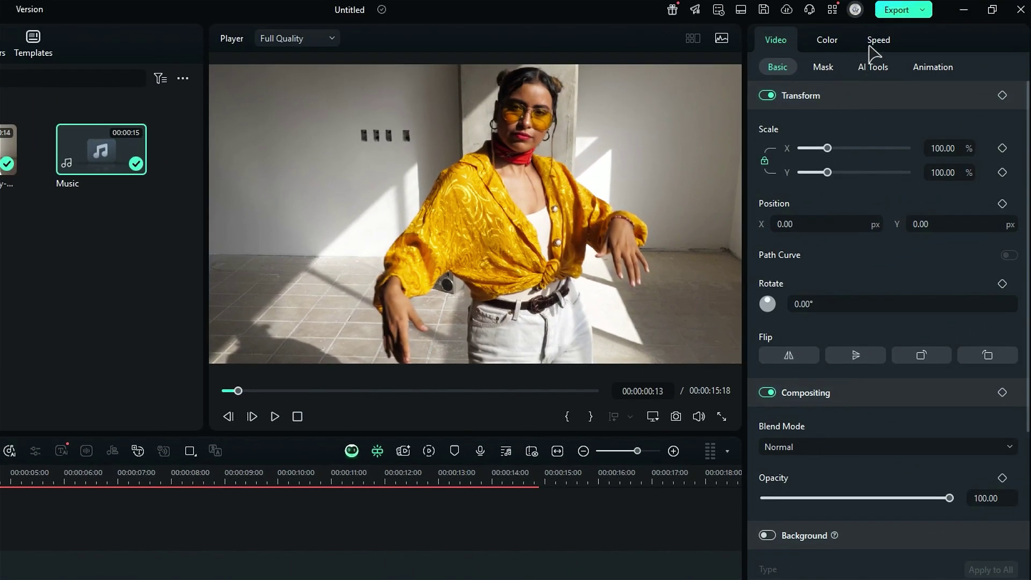
left_click(878, 39)
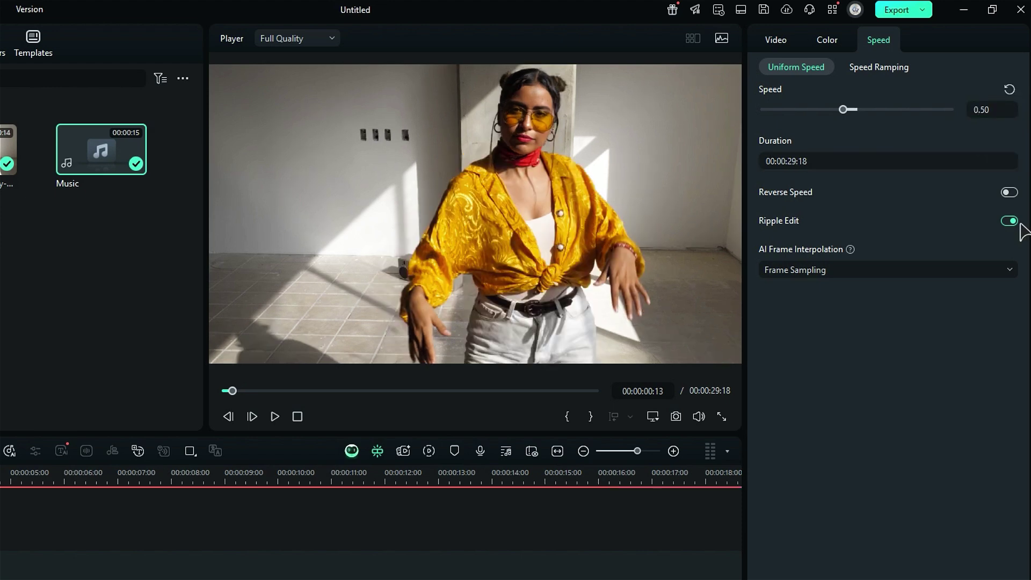
left_click(1004, 274)
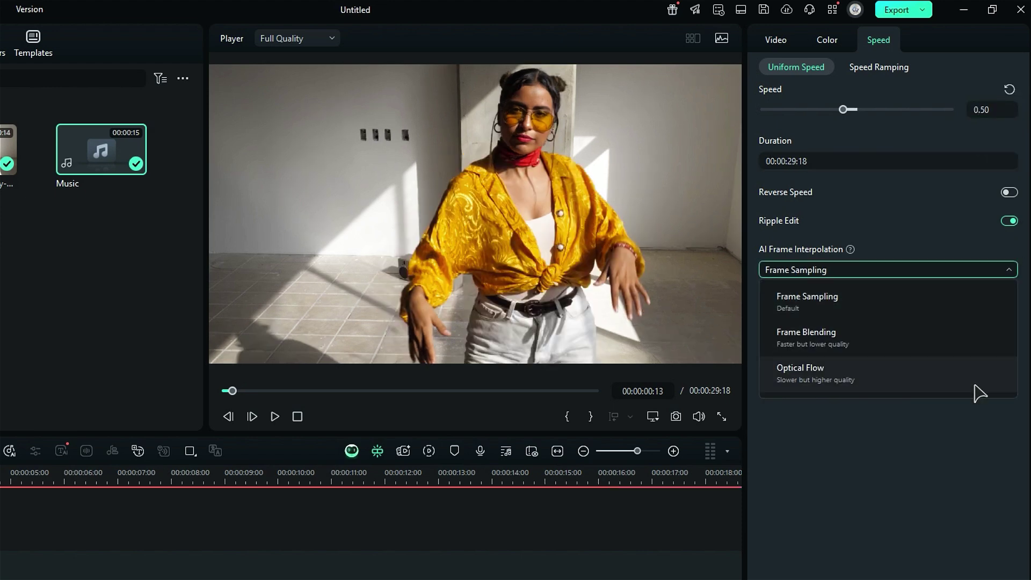
Step: Choose Optical Flow interpolation and split the clip at beat points, including around two seconds
left_click(887, 372)
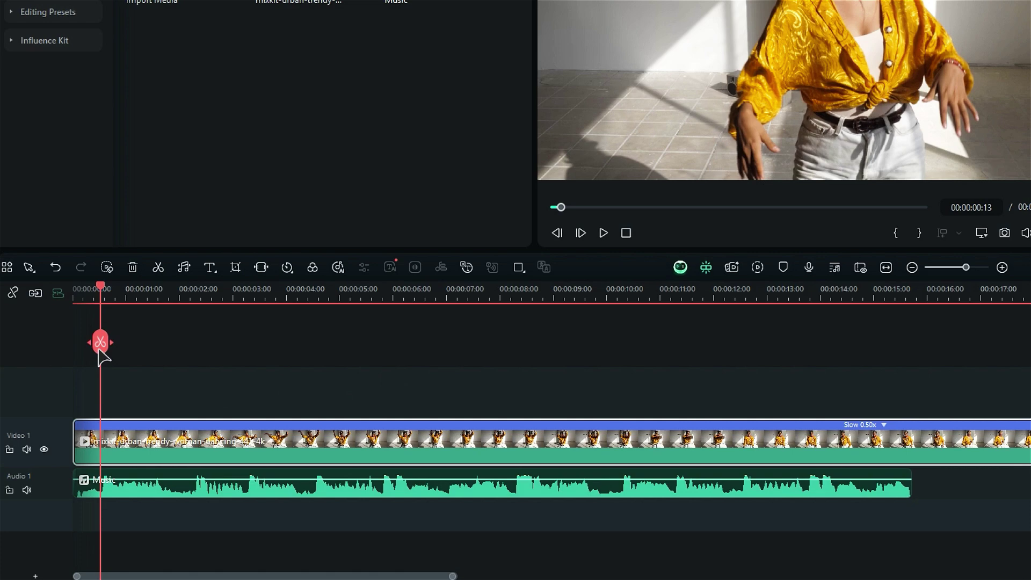
left_click(101, 343)
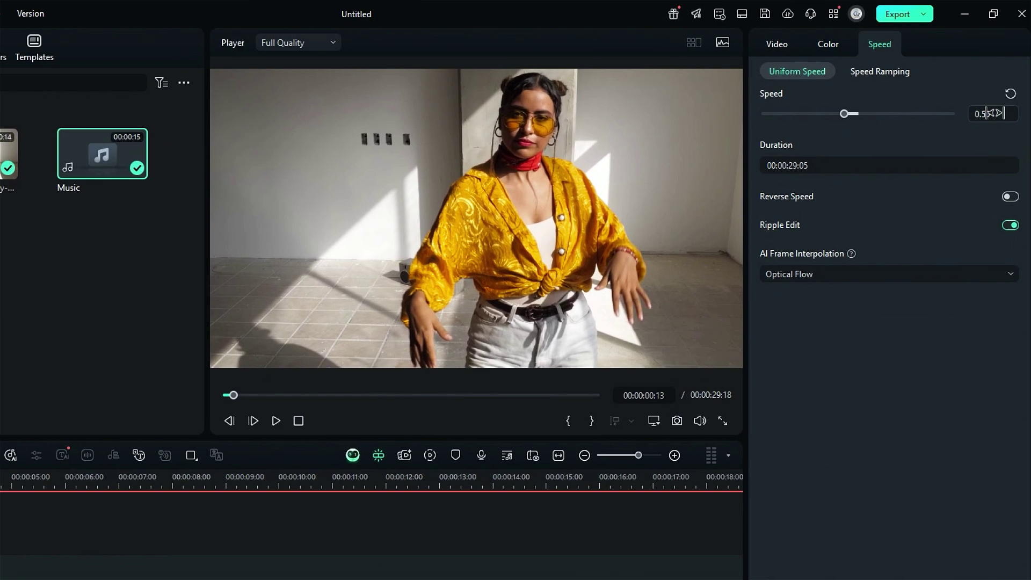
type("12")
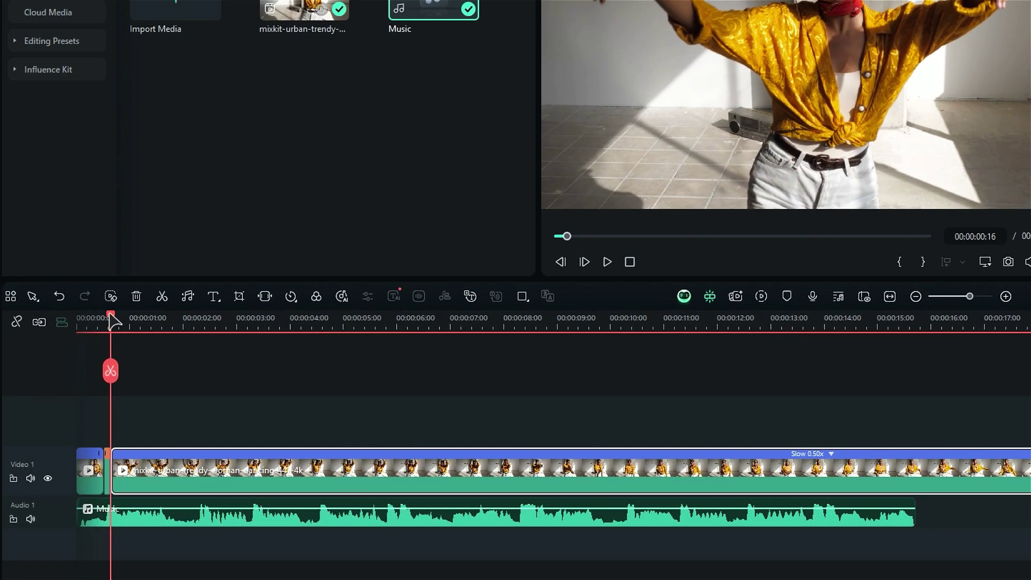
left_click_drag(113, 318, 201, 355)
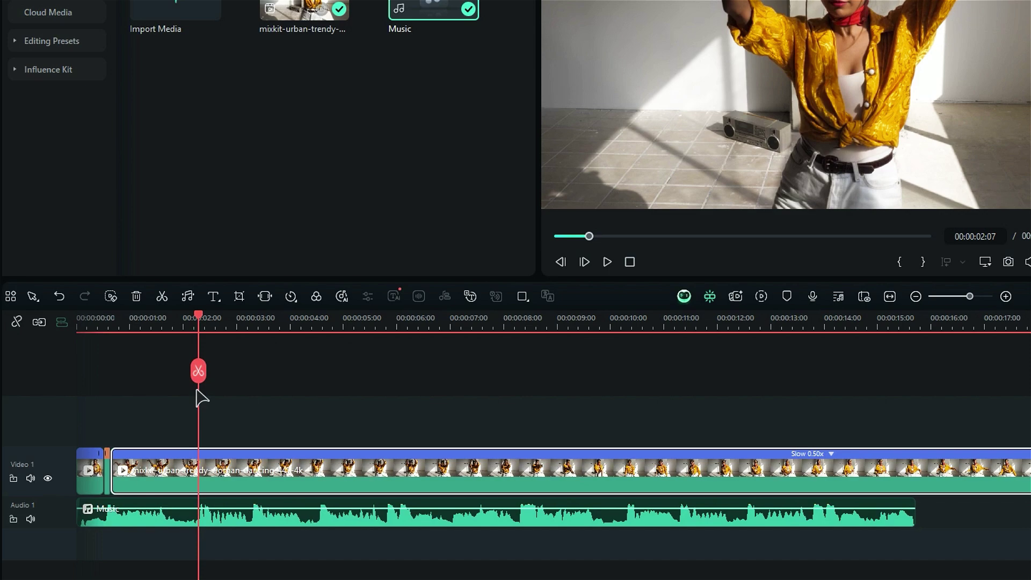
key("ctrl+b")
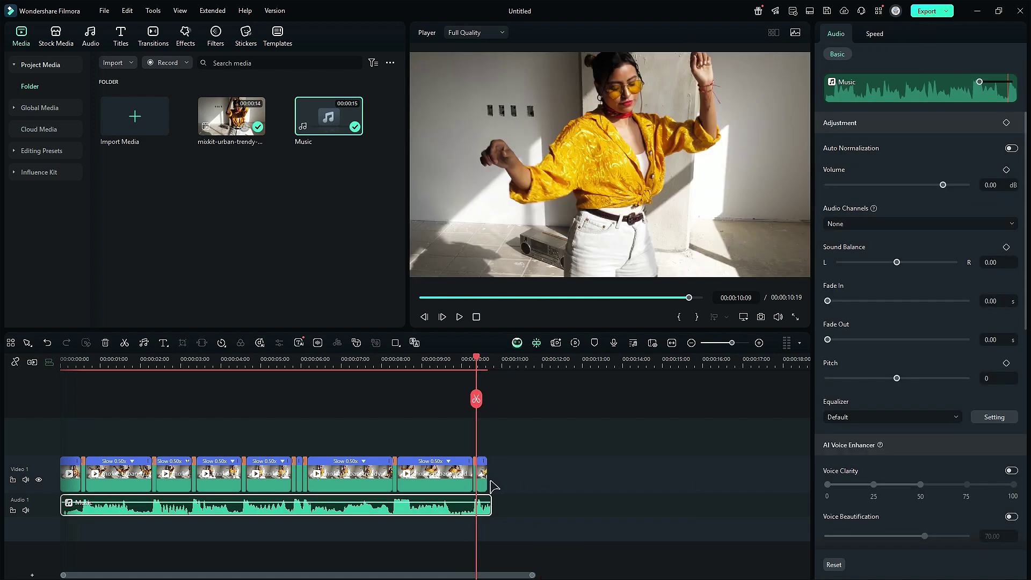
Step: Drop Audio-Driven Zoom above the video, stretch it to the clip end, and render the preview
left_click(186, 37)
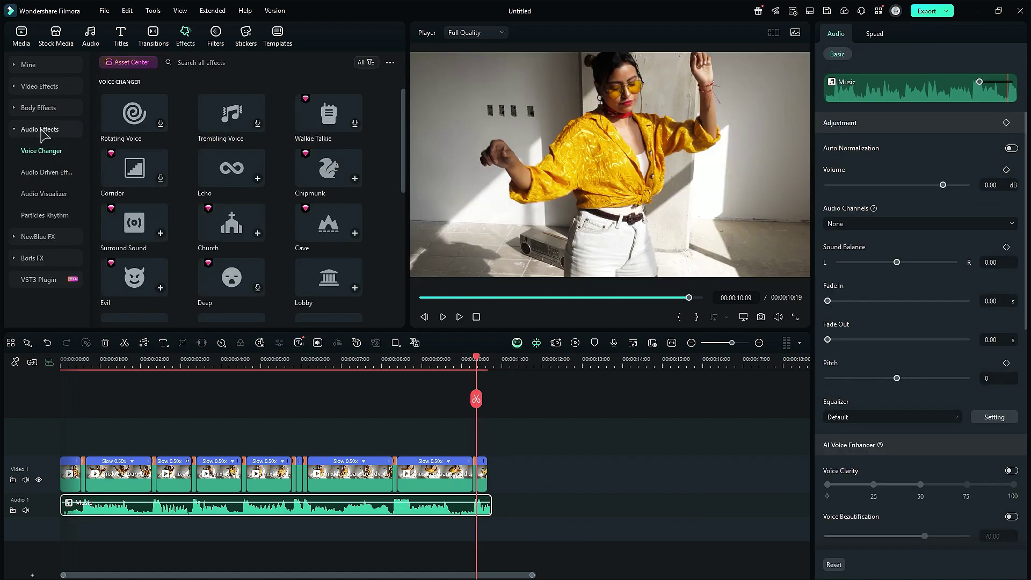
left_click(47, 172)
left_click_drag(134, 168, 66, 442)
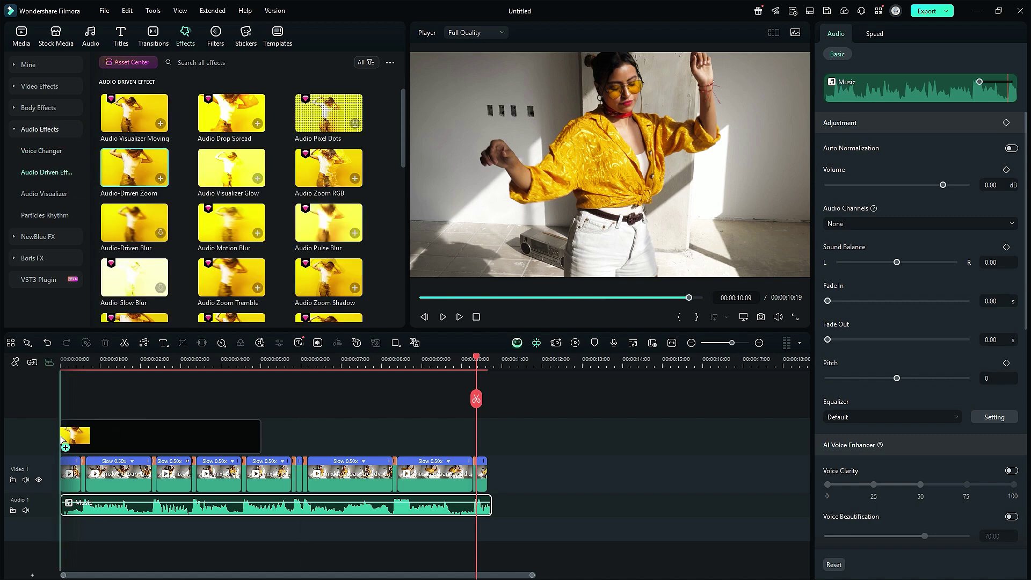
left_click_drag(258, 451, 483, 452)
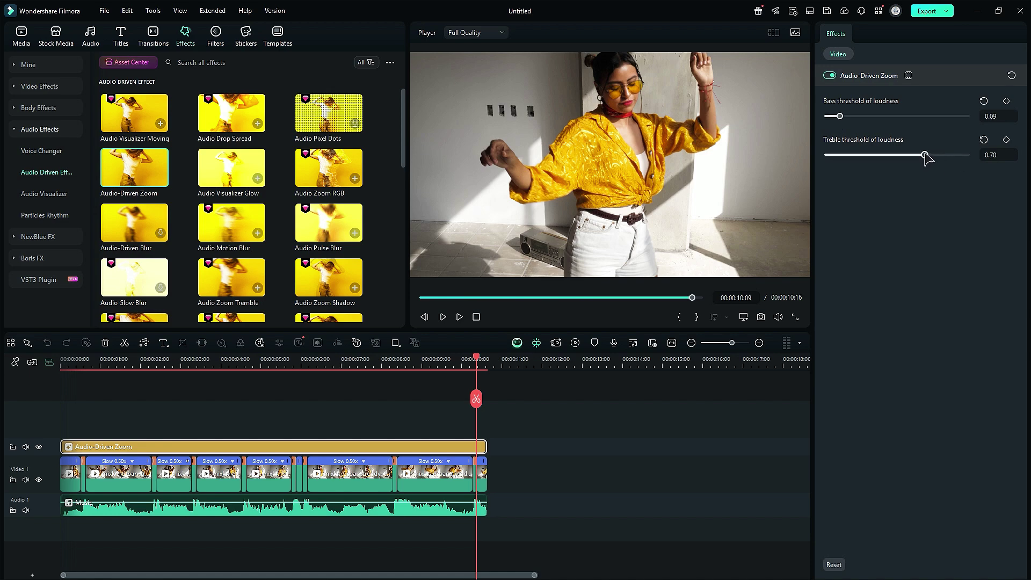
left_click(576, 343)
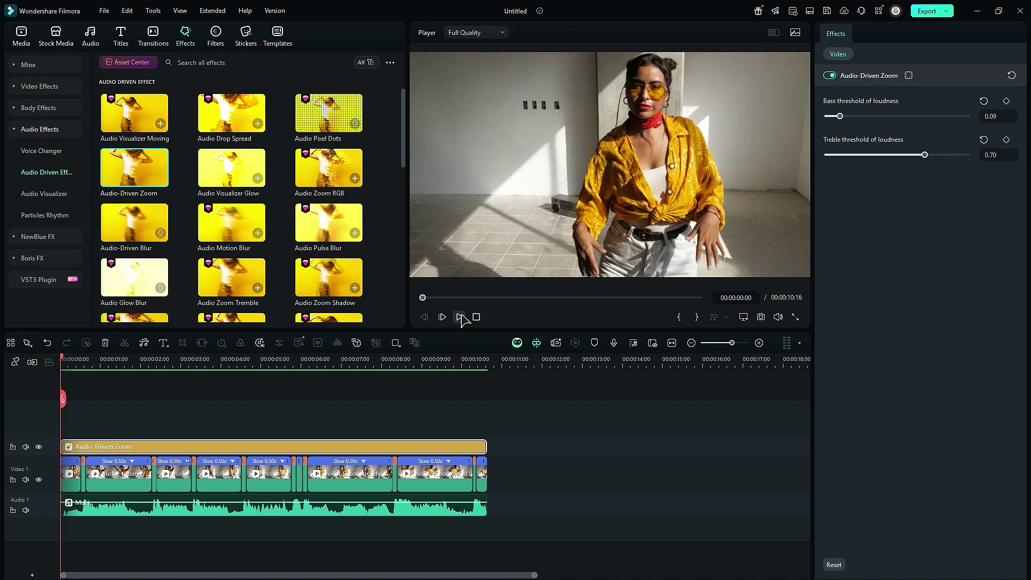
Step: Play back the zoom-driven dance edit to review it
left_click(460, 317)
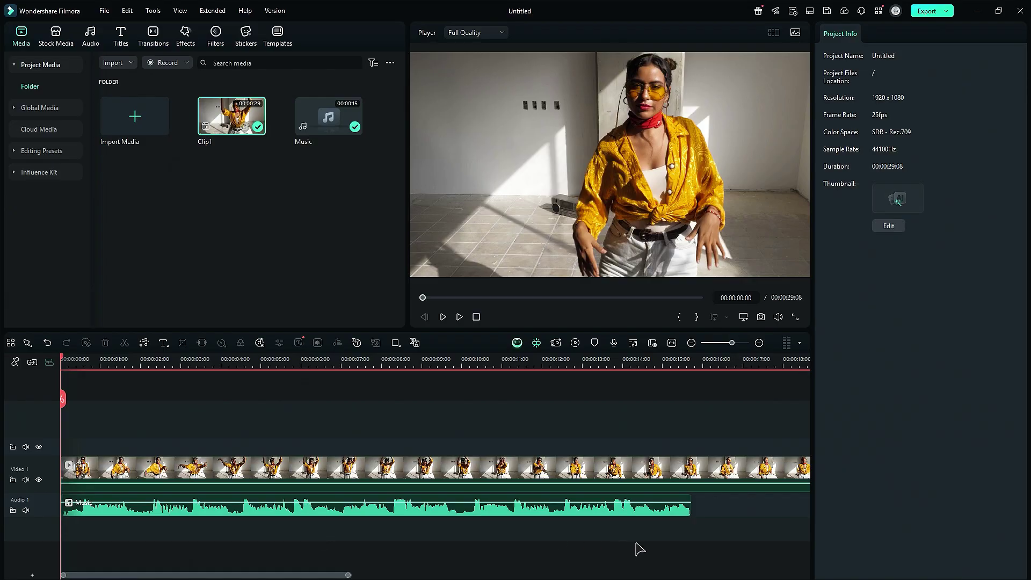
Step: Switch the dance clip to Speed Ramping with the Customize curve preset
left_click(486, 470)
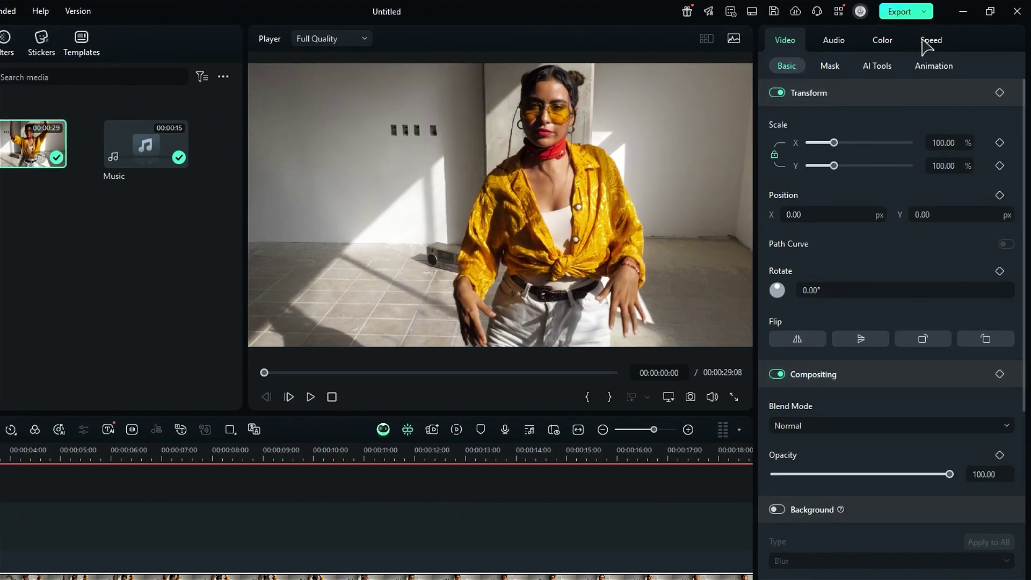
left_click(931, 41)
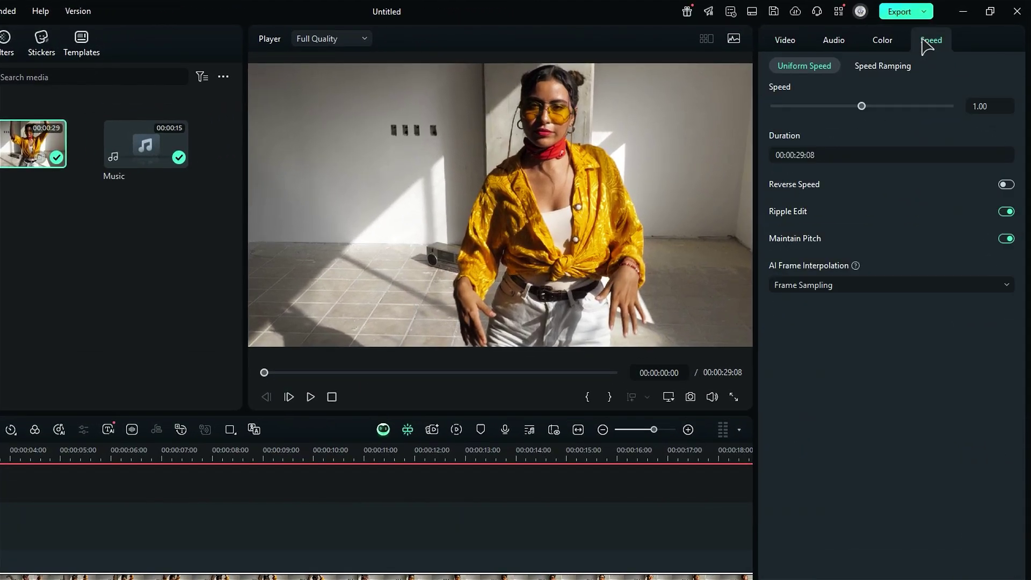
left_click(897, 71)
left_click(842, 122)
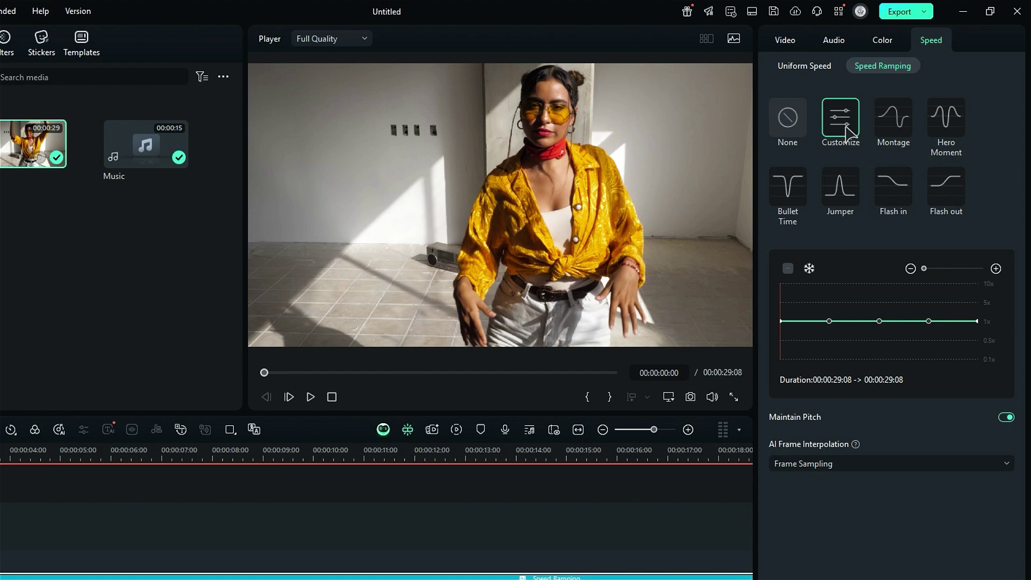
left_click(829, 321)
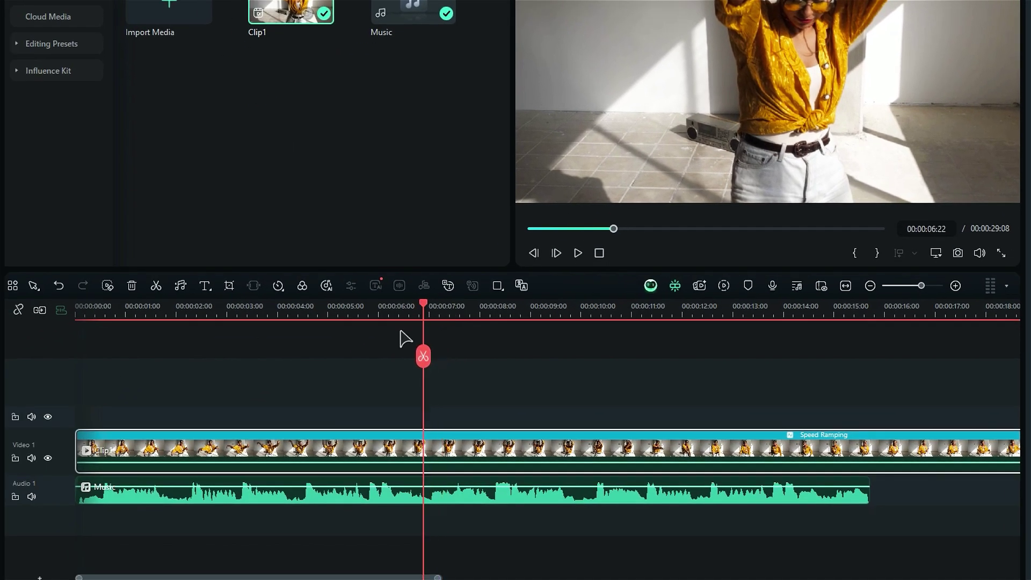
Step: Add speed points on the beats and drag them down into 0.1× dips
left_click(103, 310)
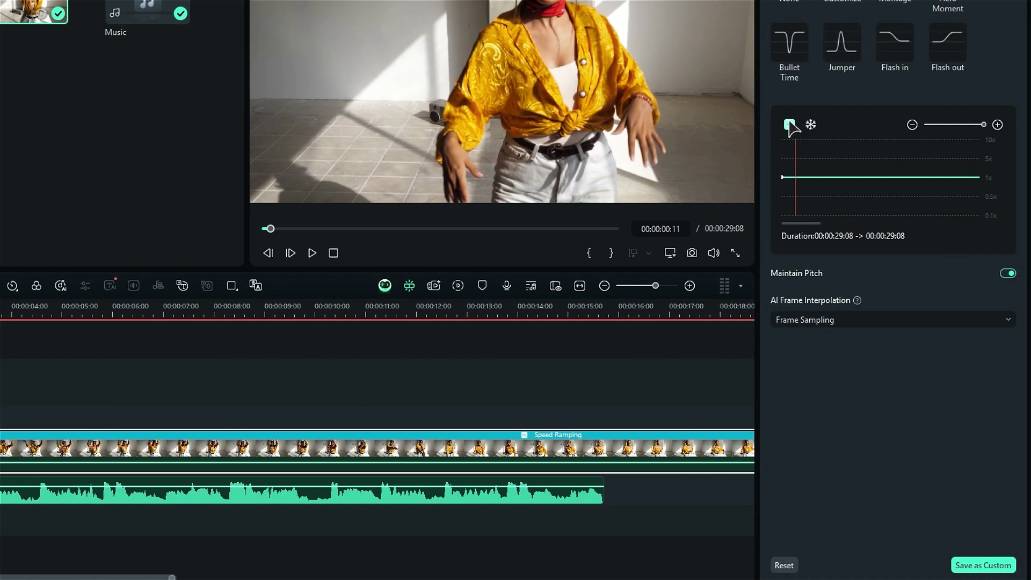
left_click(791, 125)
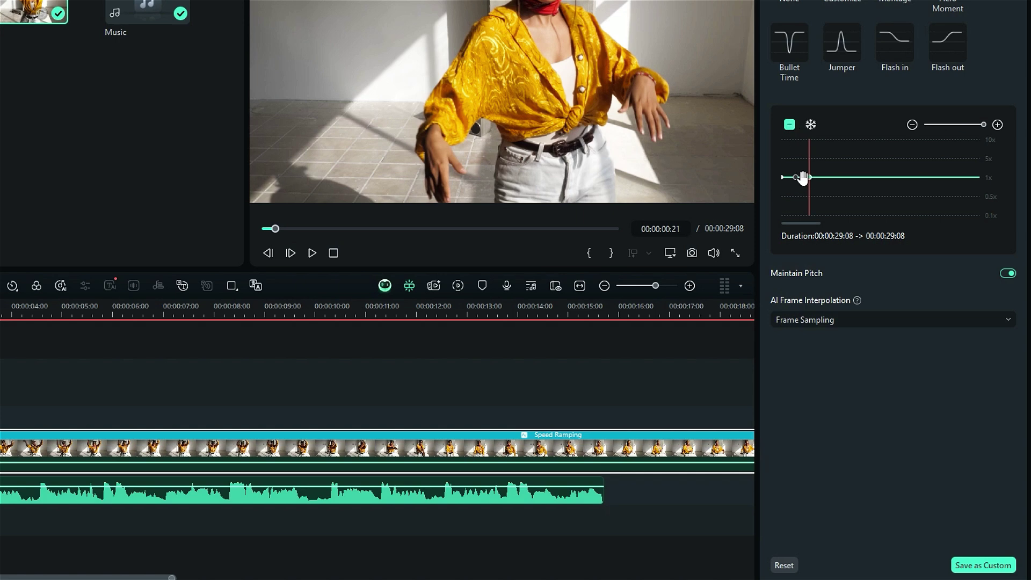
left_click_drag(802, 179, 802, 212)
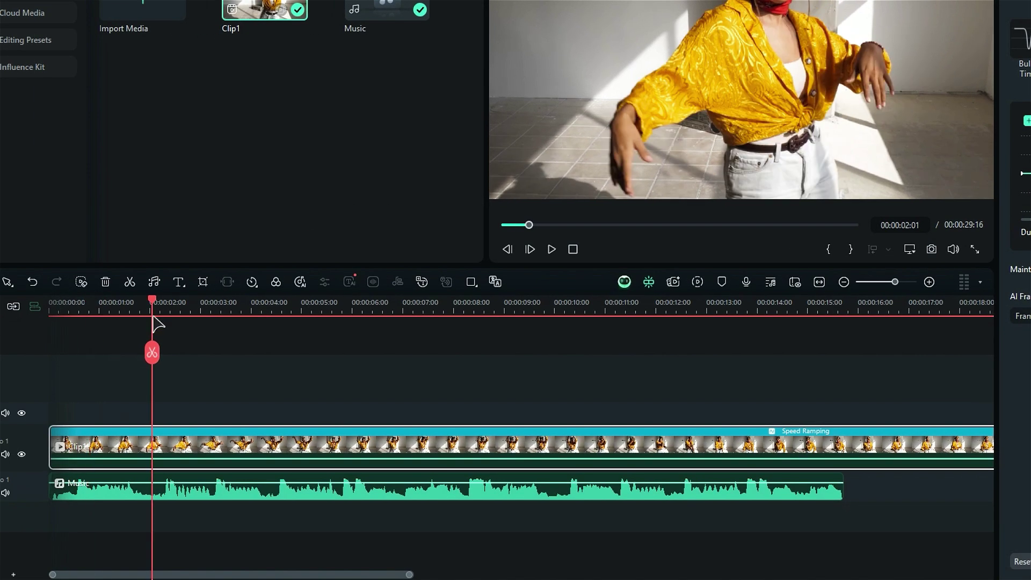
left_click_drag(88, 314, 168, 323)
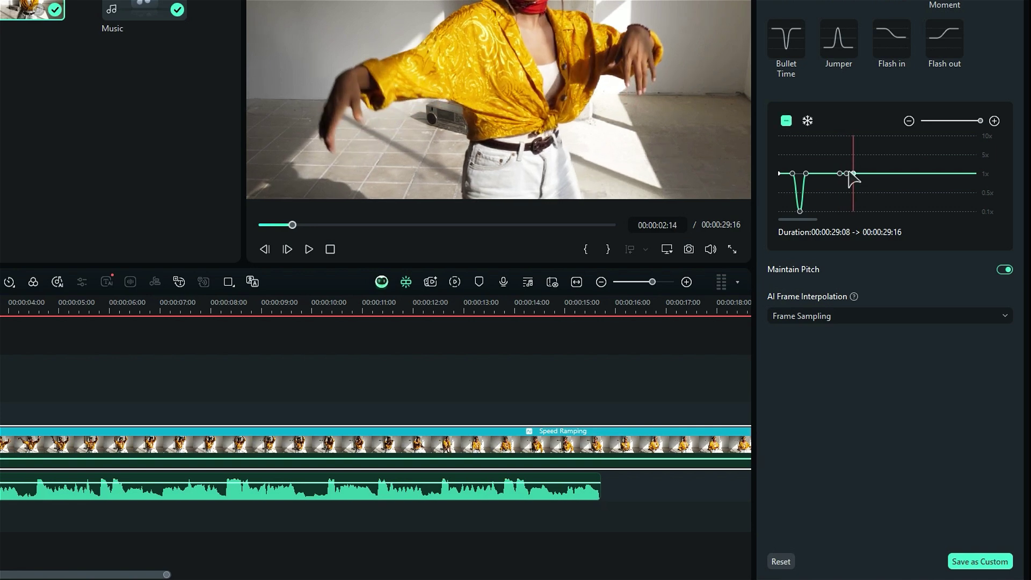
left_click_drag(853, 174, 848, 218)
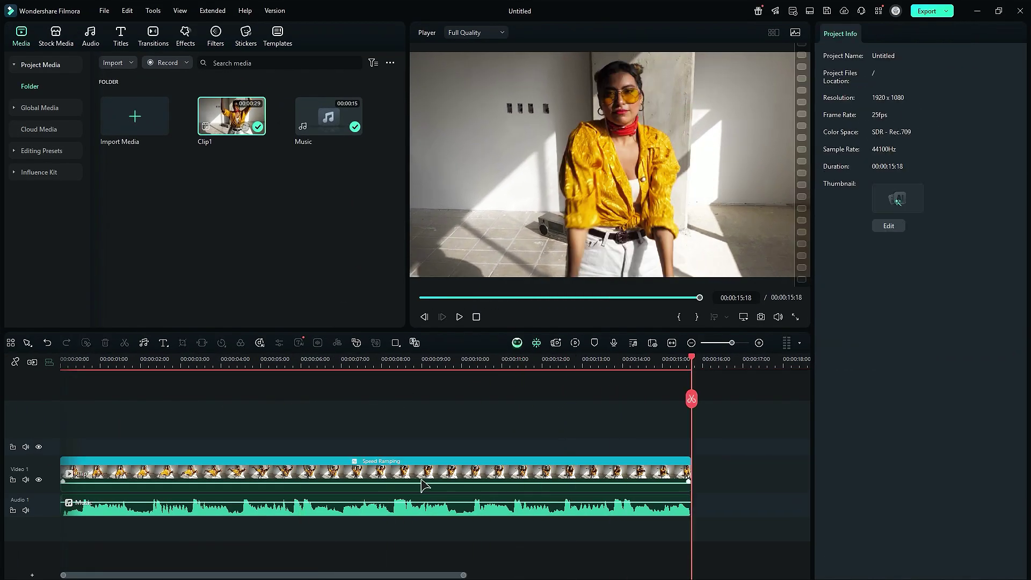
Step: Set the speed-ramped clip's AI Frame Interpolation to Optical Flow
left_click(423, 484)
left_click(857, 369)
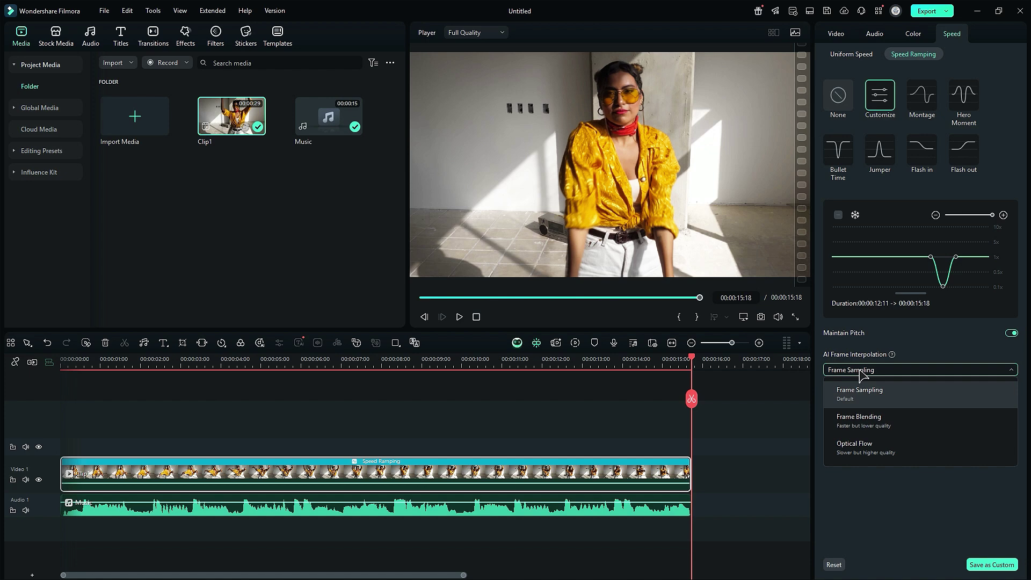
left_click(871, 448)
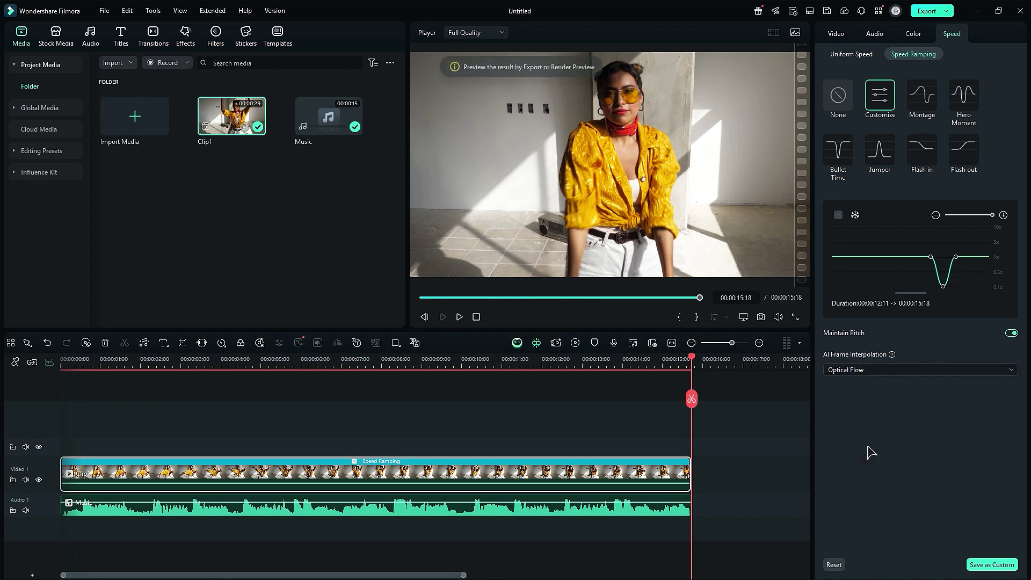
Step: Render the preview and play the ramped clip from the start
left_click(576, 343)
left_click(584, 330)
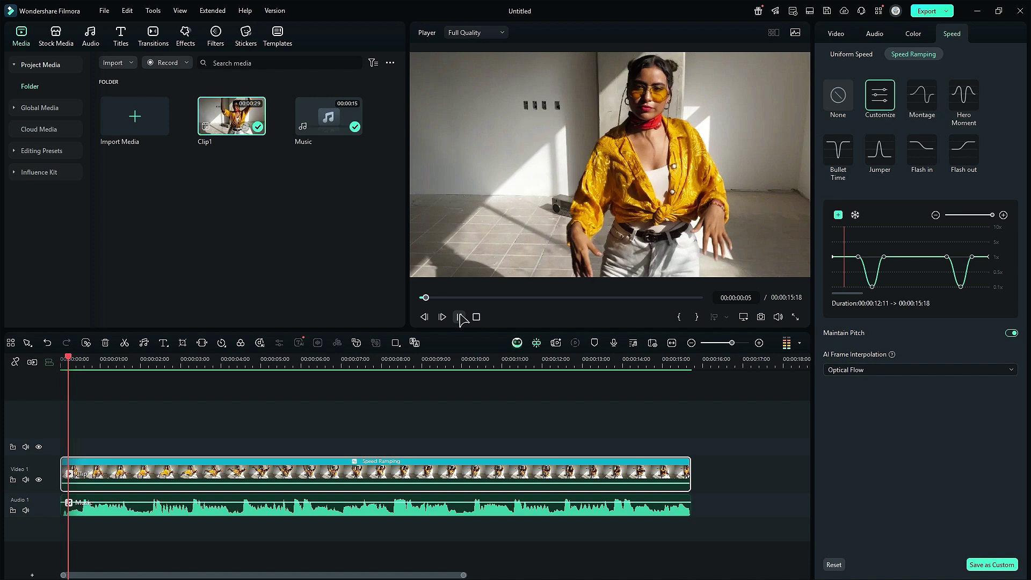
left_click(459, 316)
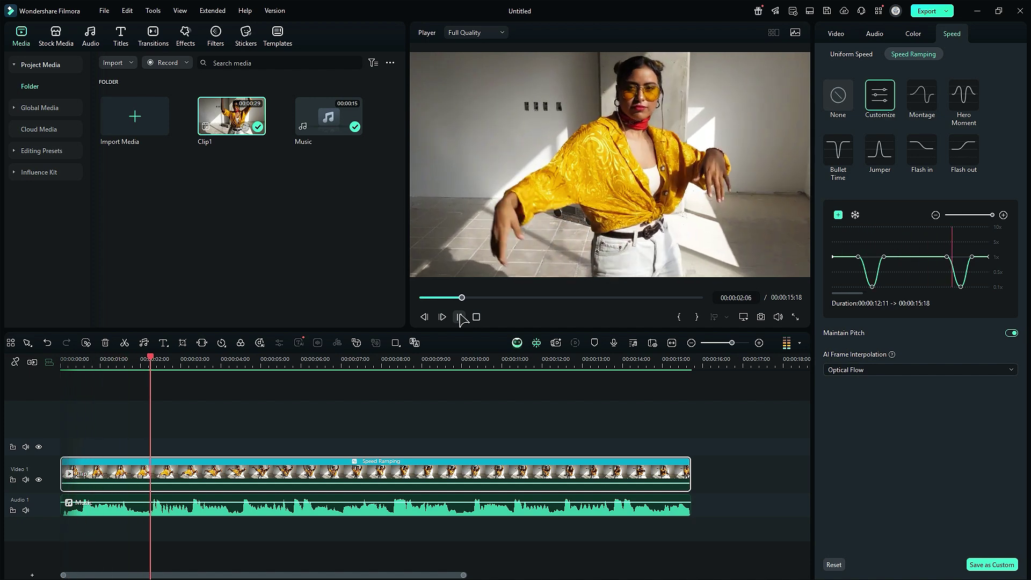